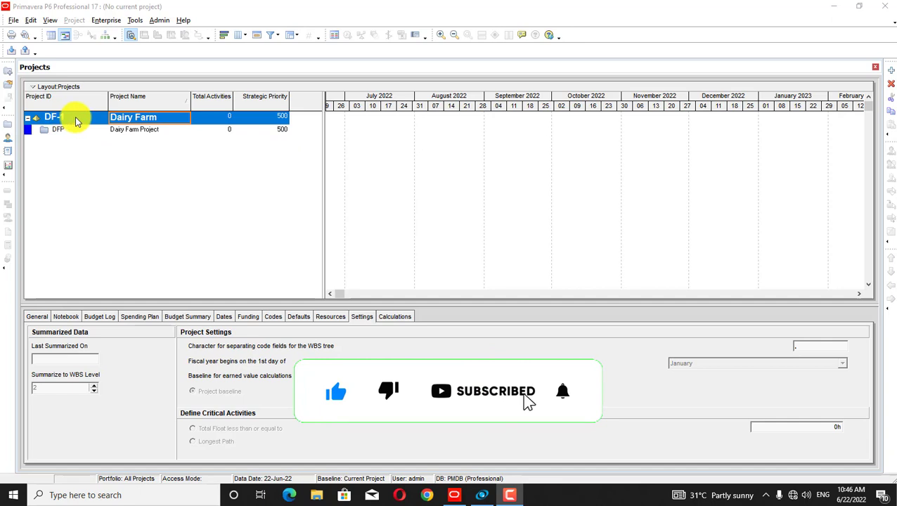
Step: Open the Dairy Farm project from the projects list
{"action": "right_click", "coordinate": [147, 121]}
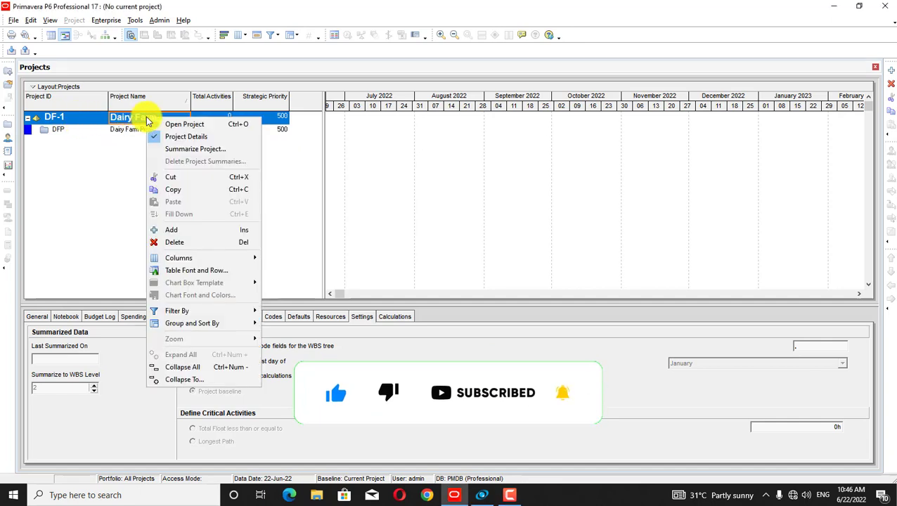
{"action": "left_click", "coordinate": [184, 125]}
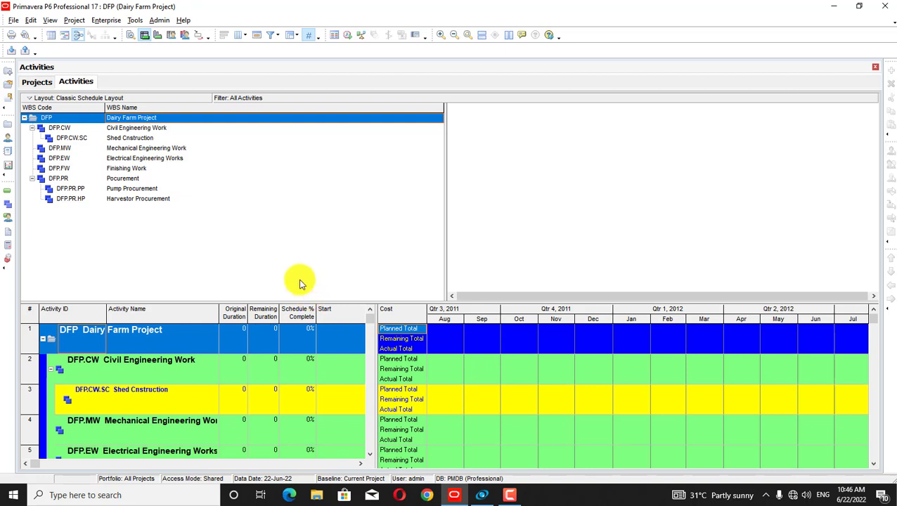
Step: Add a new activity under the Civil Engineering Work WBS and set its activity ID to A10
{"action": "left_click", "coordinate": [134, 128]}
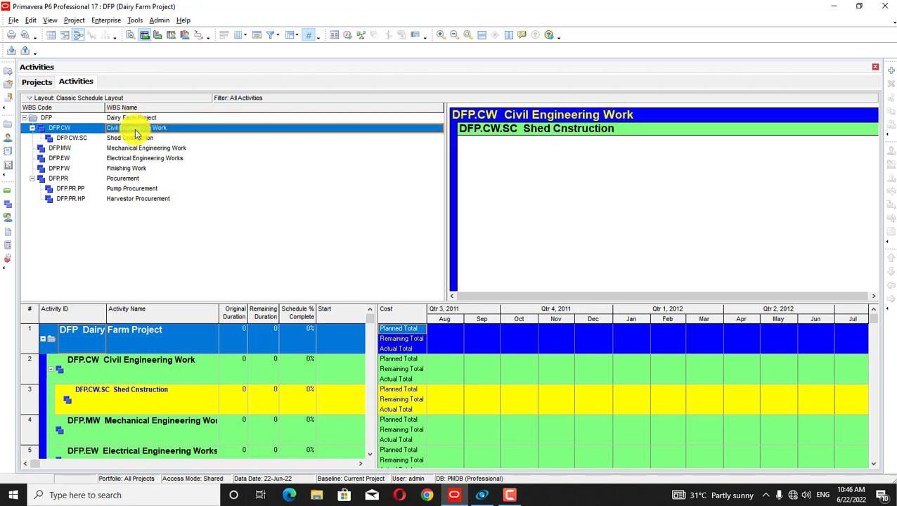
{"action": "left_click", "coordinate": [890, 71]}
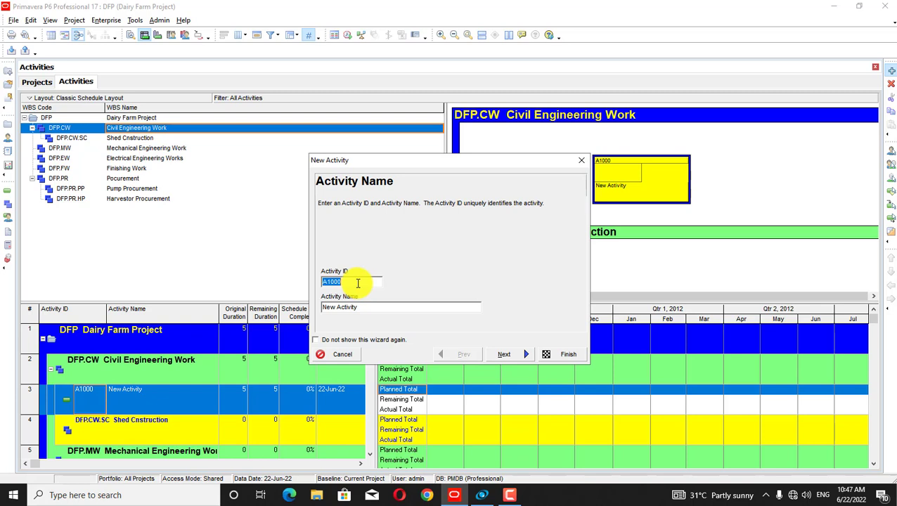
{"action": "key", "text": "BackSpace"}
{"action": "type", "text": "a"}
{"action": "key", "text": "BackSpace"}
{"action": "type", "text": "A10"}
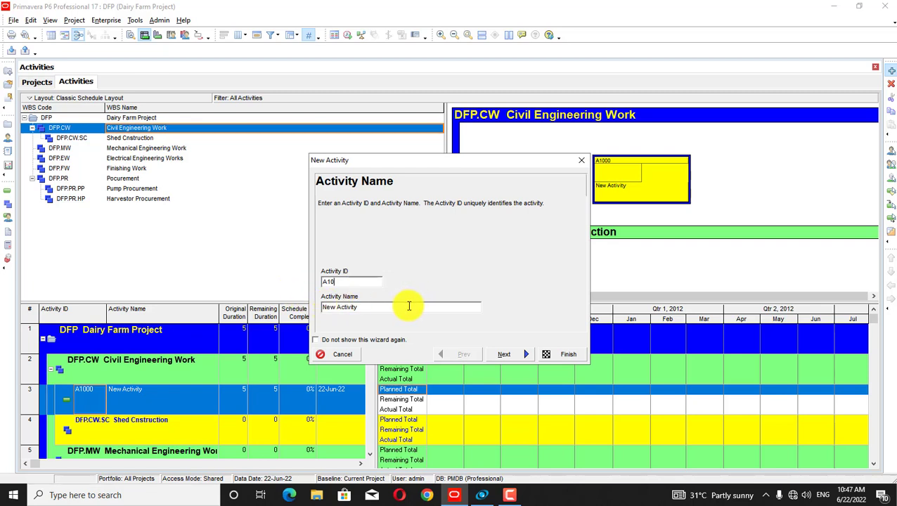
Step: Name activity A10 "leveling of ground"
{"action": "left_click", "coordinate": [407, 307]}
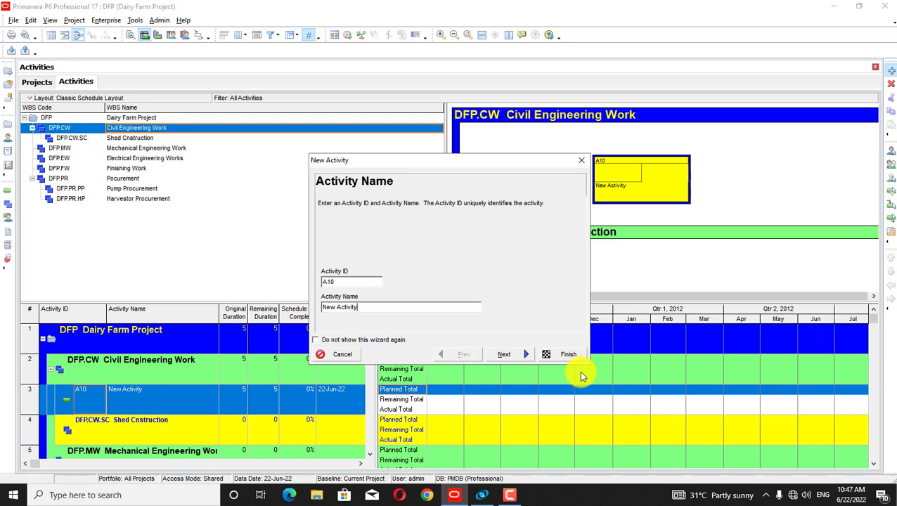
{"action": "key", "text": "BackSpace"}
{"action": "key", "text": "BackSpace"}
{"action": "key", "text": "BackSpace"}
{"action": "key", "text": "BackSpace"}
{"action": "key", "text": "BackSpace"}
{"action": "key", "text": "BackSpace"}
{"action": "key", "text": "BackSpace"}
{"action": "key", "text": "BackSpace"}
{"action": "key", "text": "BackSpace"}
{"action": "key", "text": "BackSpace"}
{"action": "key", "text": "BackSpace"}
{"action": "key", "text": "BackSpace"}
{"action": "type", "text": "leveling og"}
{"action": "key", "text": "BackSpace"}
{"action": "type", "text": "f ground"}
{"action": "left_click", "coordinate": [522, 356]}
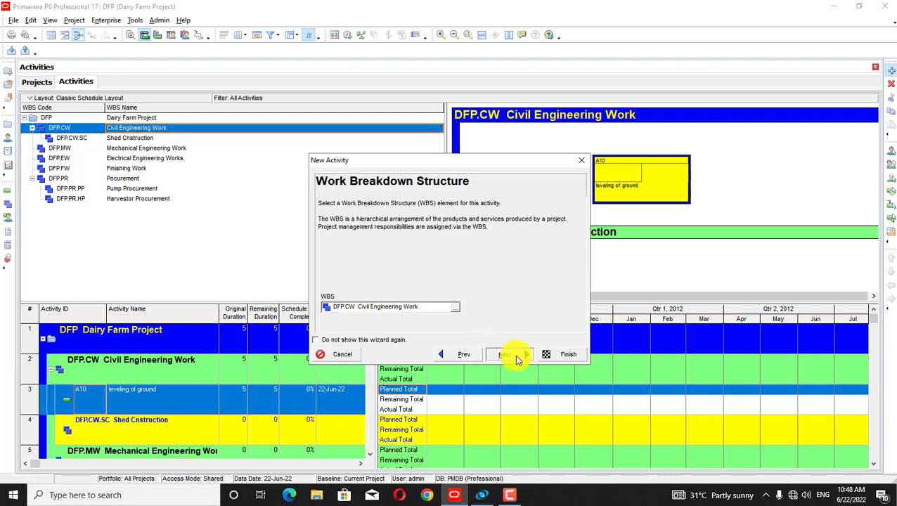
Step: Keep the Civil Engineering Work WBS, set the activity type to Start Milestone, and finish creating A10 without more details
{"action": "left_click", "coordinate": [515, 355]}
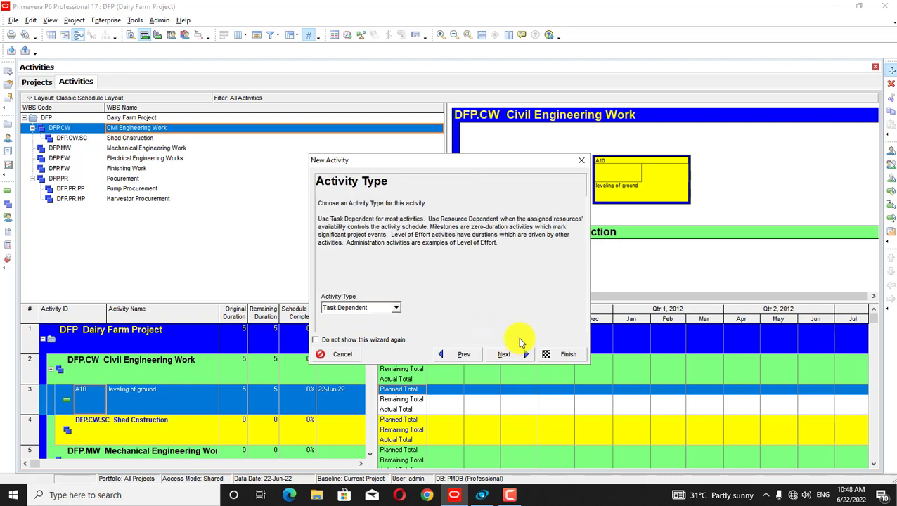
{"action": "left_click", "coordinate": [397, 310]}
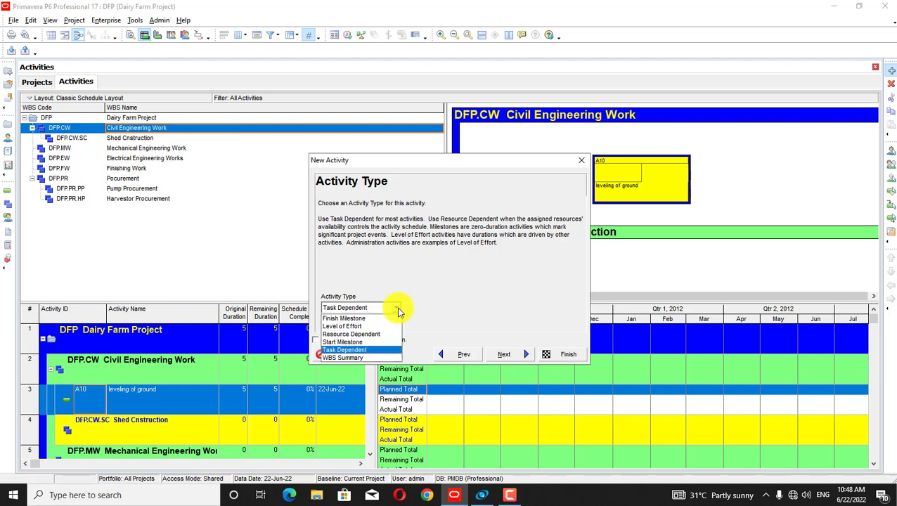
{"action": "left_click", "coordinate": [385, 343]}
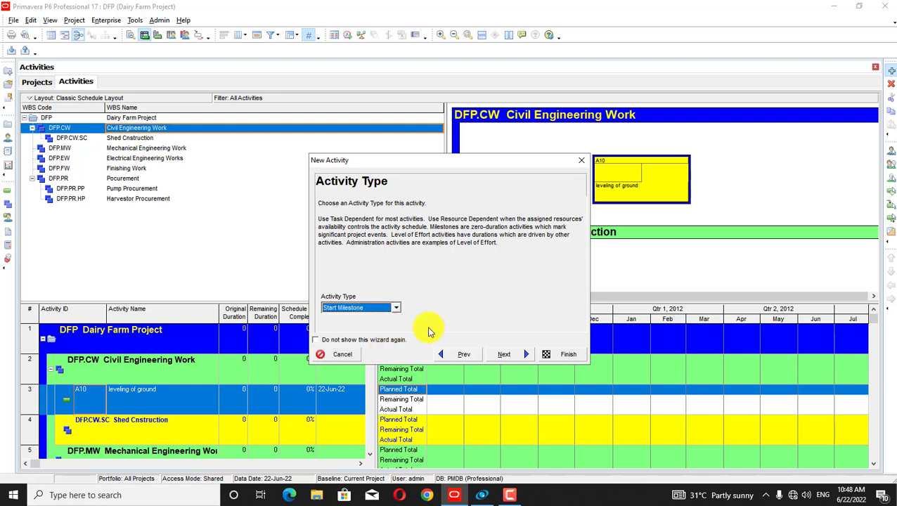
{"action": "left_click", "coordinate": [524, 355]}
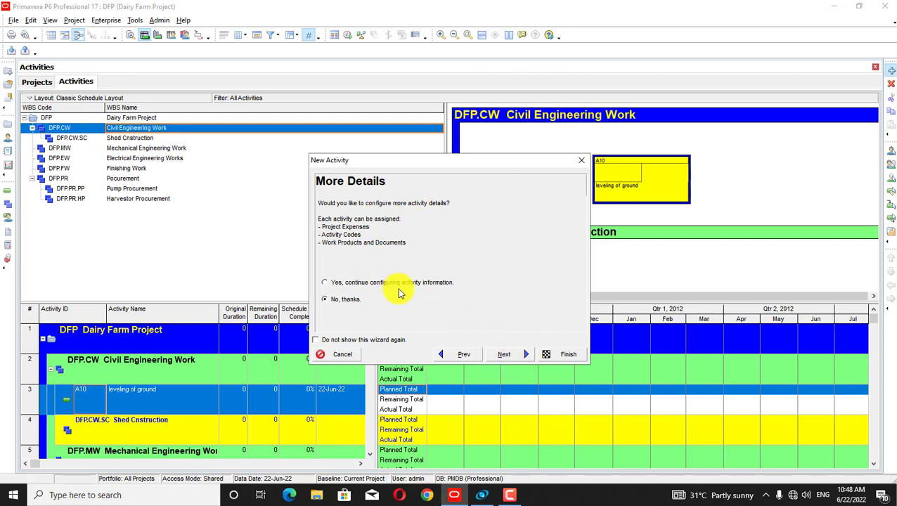
{"action": "left_click", "coordinate": [521, 355]}
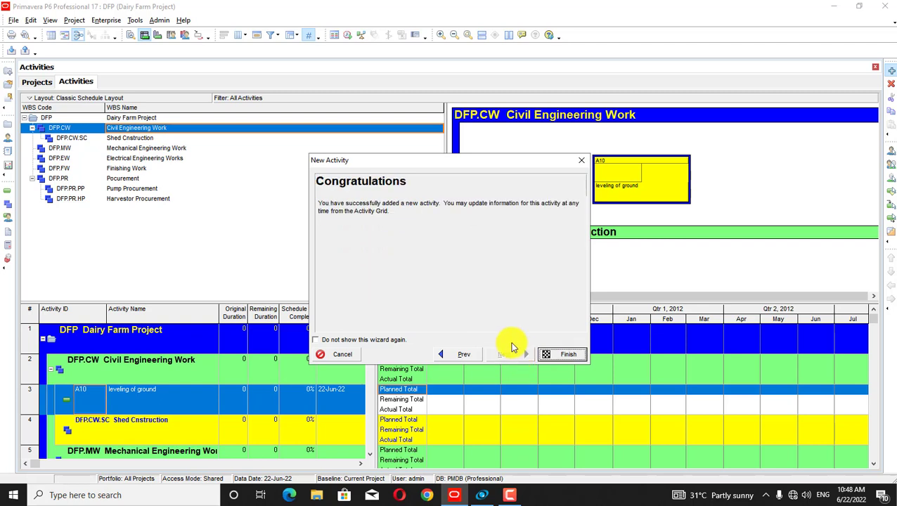
{"action": "left_click", "coordinate": [562, 354]}
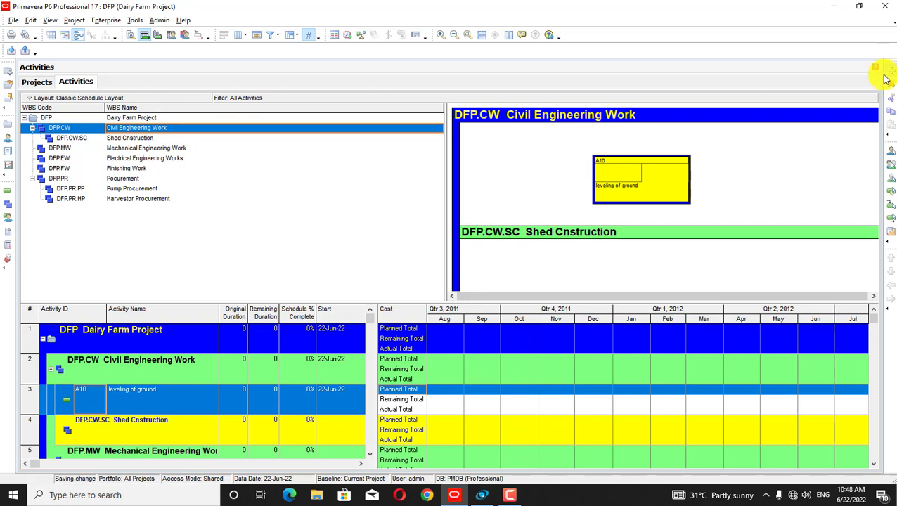
Step: Add another activity under Civil Engineering Work with ID A20 and name it "Marking of ground"
{"action": "left_click", "coordinate": [890, 72]}
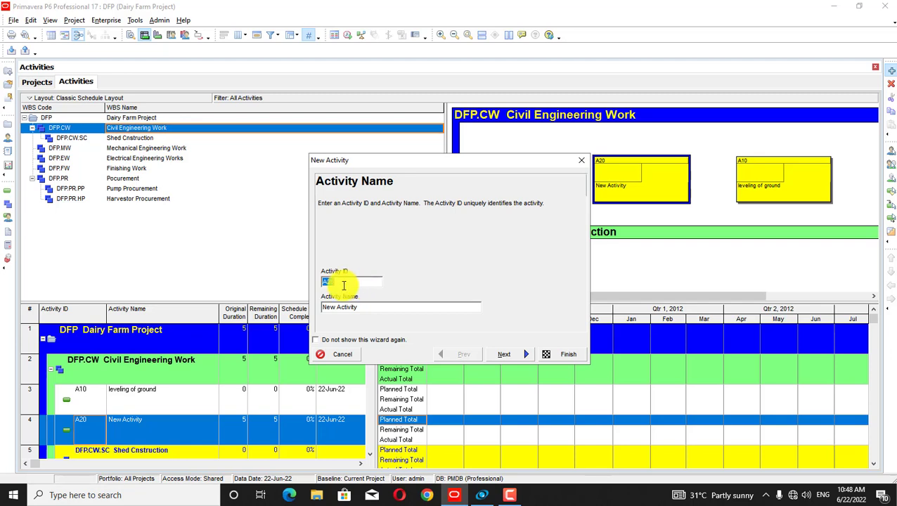
{"action": "key", "text": "BackSpace"}
{"action": "key", "text": "ctrl+z"}
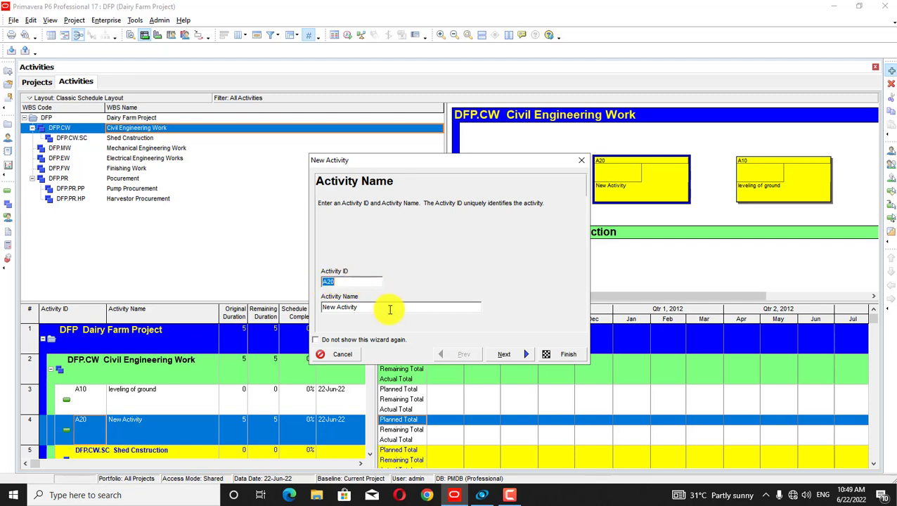
{"action": "left_click", "coordinate": [389, 308]}
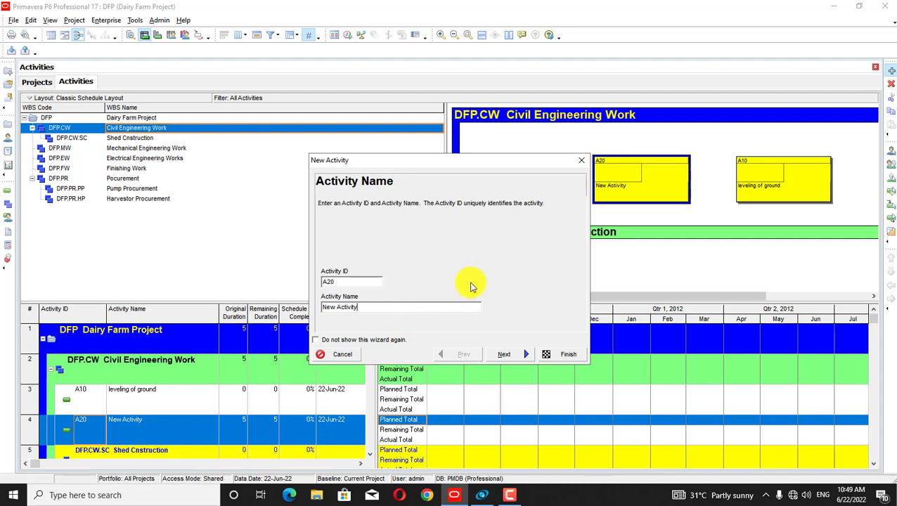
{"action": "key", "text": "BackSpace"}
{"action": "key", "text": "BackSpace"}
{"action": "key", "text": "BackSpace"}
{"action": "key", "text": "BackSpace"}
{"action": "key", "text": "BackSpace"}
{"action": "key", "text": "BackSpace"}
{"action": "key", "text": "BackSpace"}
{"action": "key", "text": "BackSpace"}
{"action": "key", "text": "BackSpace"}
{"action": "key", "text": "BackSpace"}
{"action": "key", "text": "BackSpace"}
{"action": "key", "text": "BackSpace"}
{"action": "type", "text": "m"}
{"action": "key", "text": "BackSpace"}
{"action": "type", "text": "MAr"}
{"action": "key", "text": "BackSpace"}
{"action": "key", "text": "BackSpace"}
{"action": "type", "text": "arking of ground"}
{"action": "left_click", "coordinate": [512, 355]}
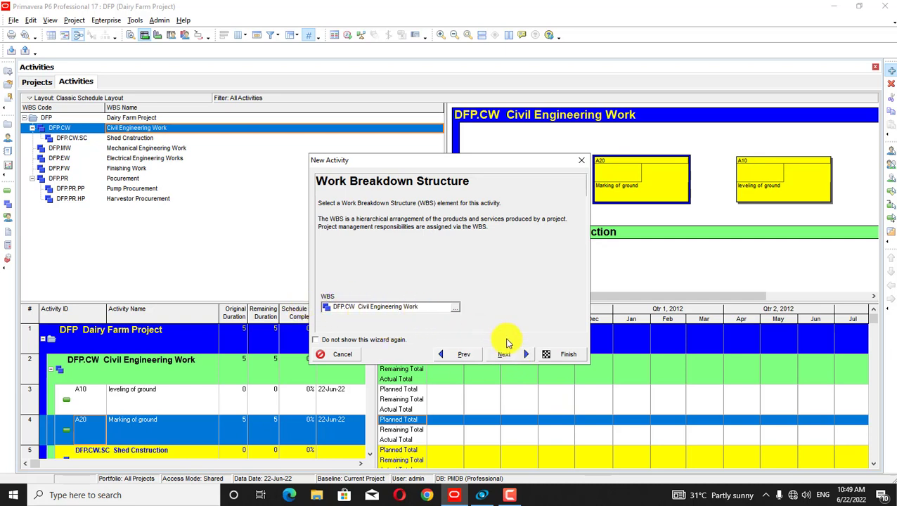
Step: Keep the Civil Engineering Work WBS for A20 and choose Task Dependent as its activity type
{"action": "left_click", "coordinate": [508, 357]}
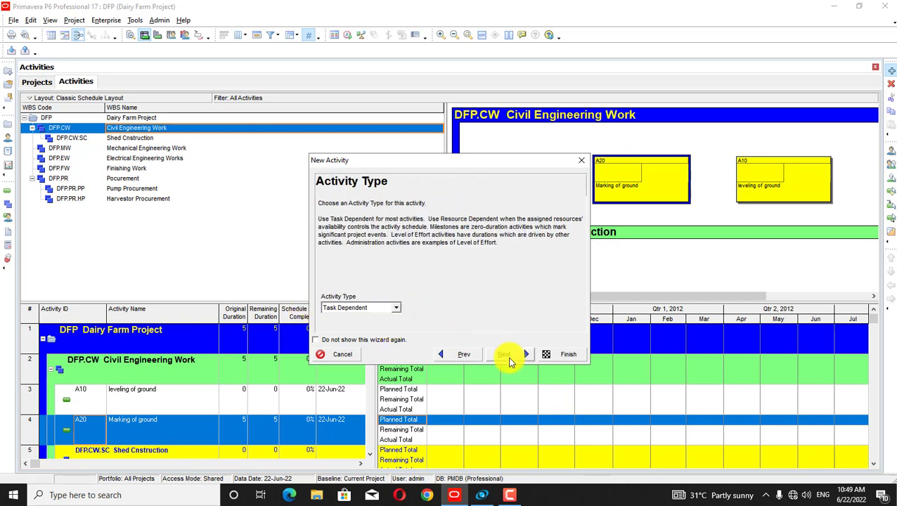
{"action": "left_click", "coordinate": [397, 312]}
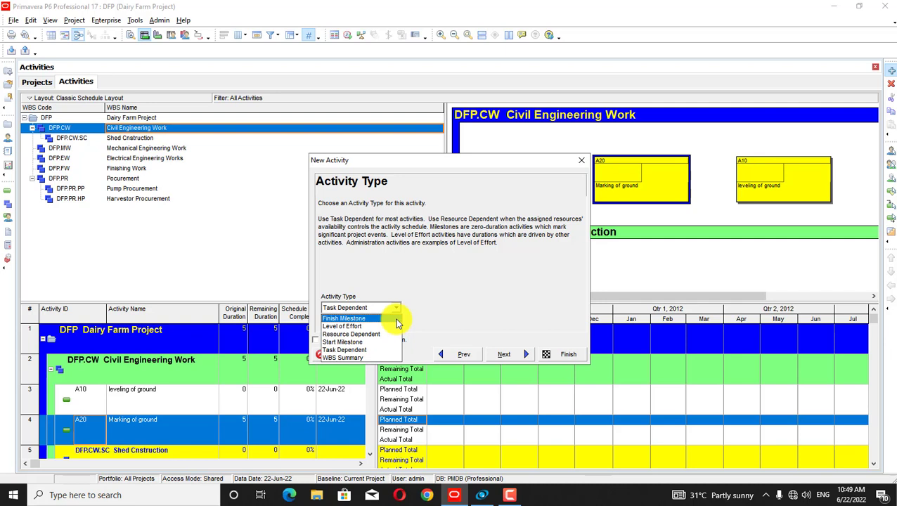
{"action": "left_click", "coordinate": [366, 350]}
{"action": "left_click", "coordinate": [504, 355]}
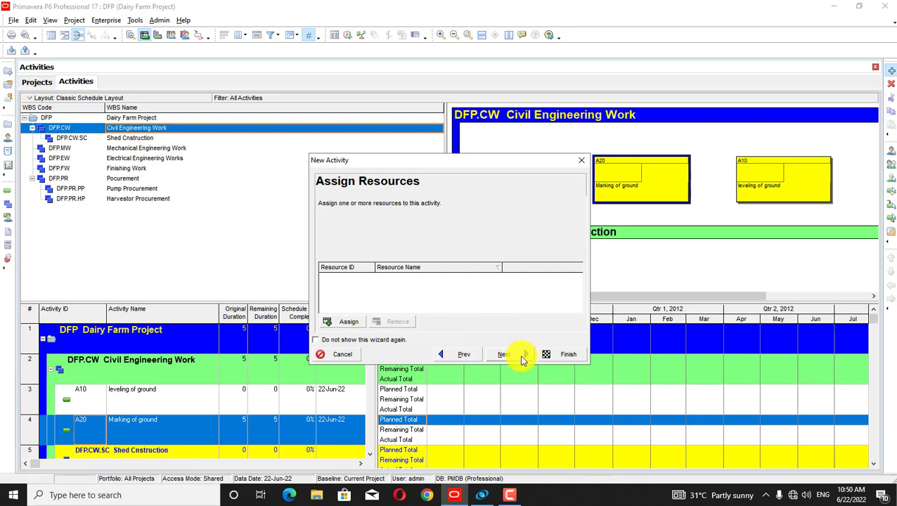
Step: Leave A20 without assigned resources and choose Fixed Duration & Units as its duration type
{"action": "left_click", "coordinate": [523, 356]}
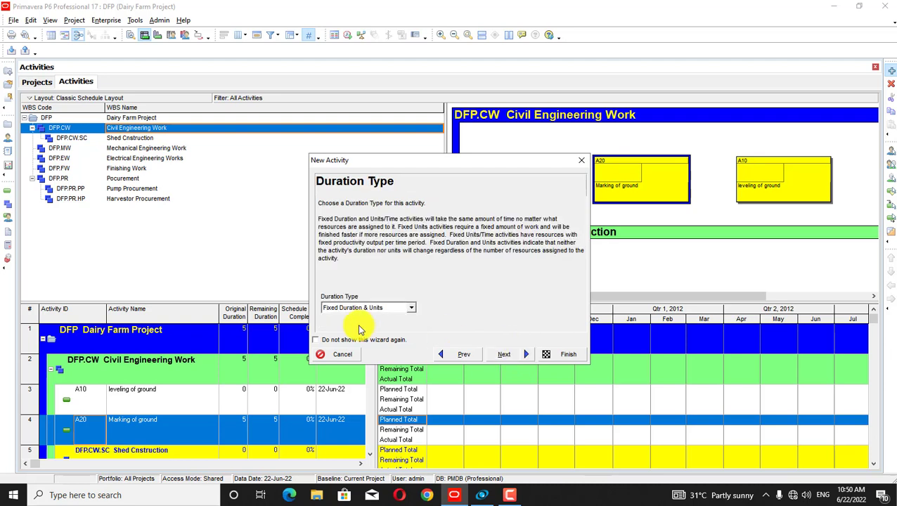
{"action": "left_click", "coordinate": [412, 308]}
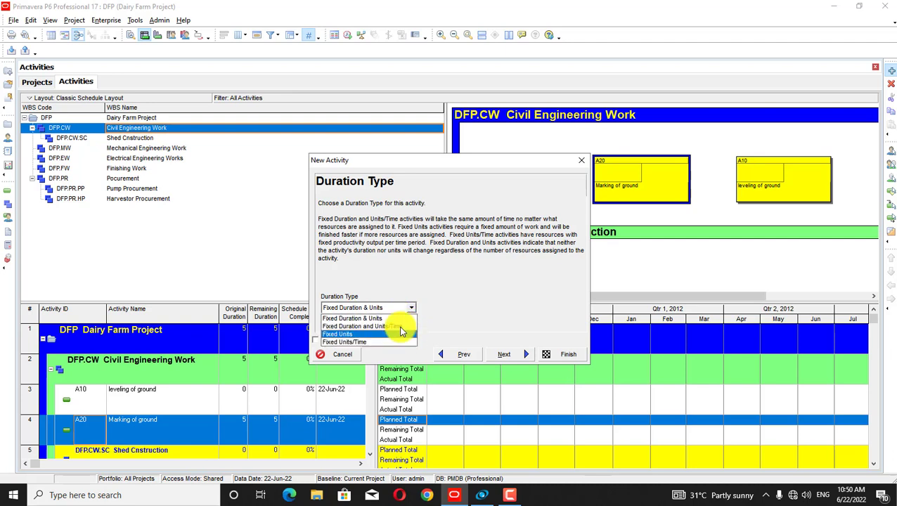
{"action": "left_click", "coordinate": [401, 320]}
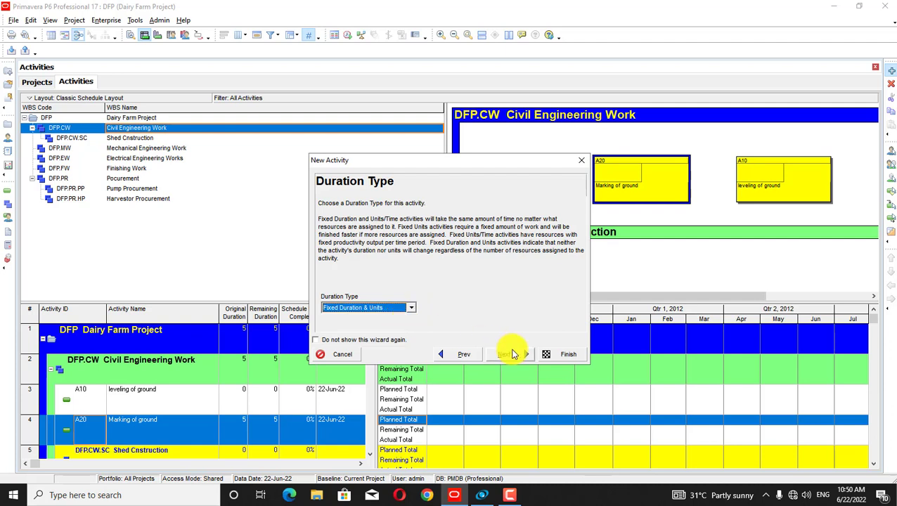
{"action": "left_click", "coordinate": [505, 355]}
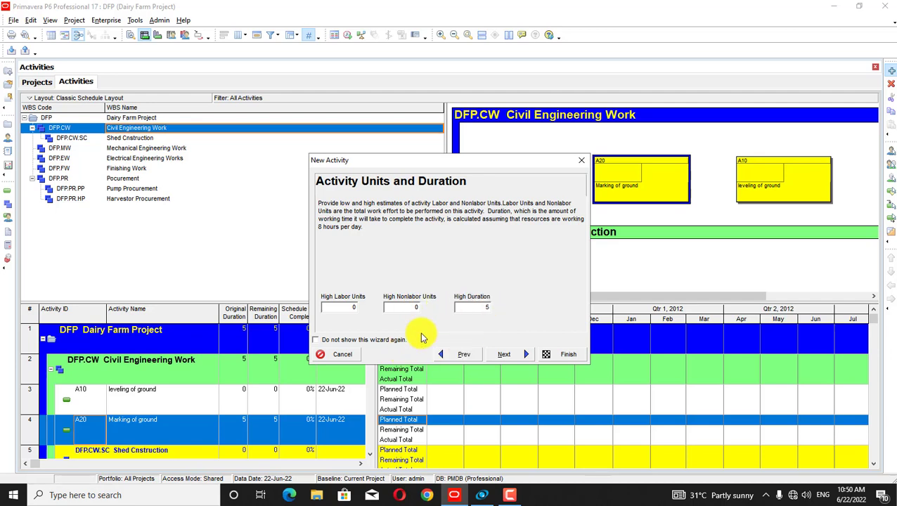
Step: Accept the default units and duration for A20, decline relationships and more details, and finish creating it
{"action": "left_click", "coordinate": [517, 356]}
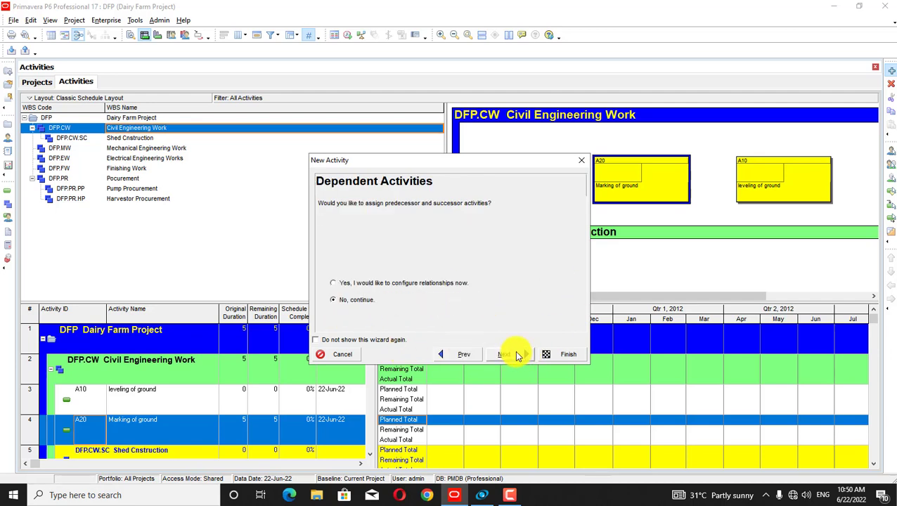
{"action": "left_click", "coordinate": [517, 355]}
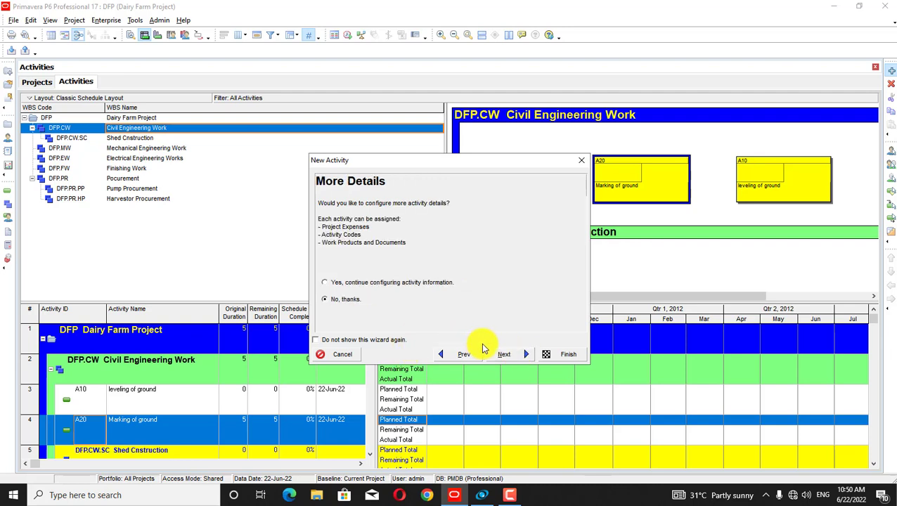
{"action": "left_click", "coordinate": [508, 355]}
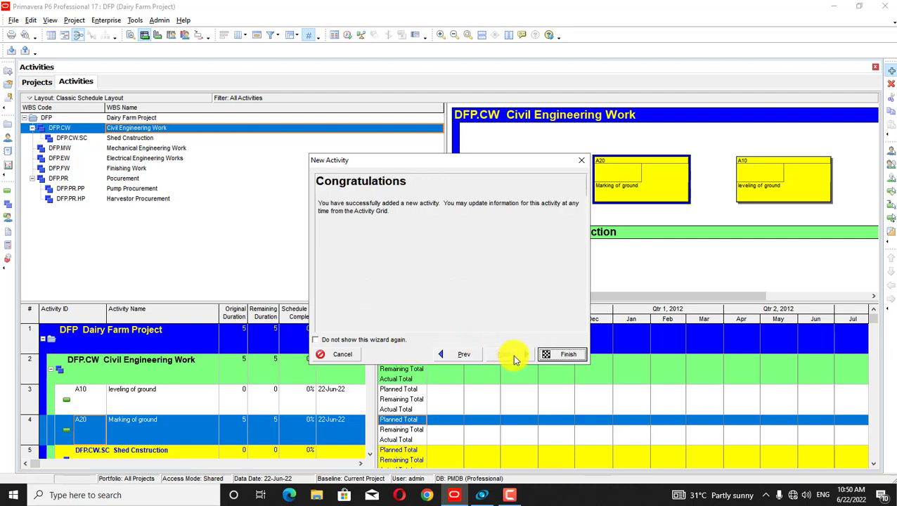
{"action": "left_click", "coordinate": [557, 354]}
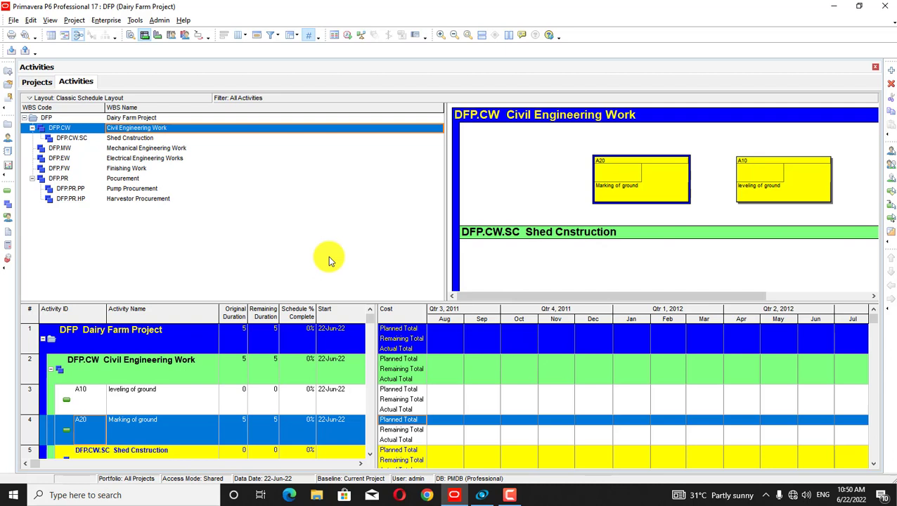
Step: Add a third activity under Civil Engineering Work with ID A30 and name it "contruction of boundary wall"
{"action": "left_click", "coordinate": [892, 71]}
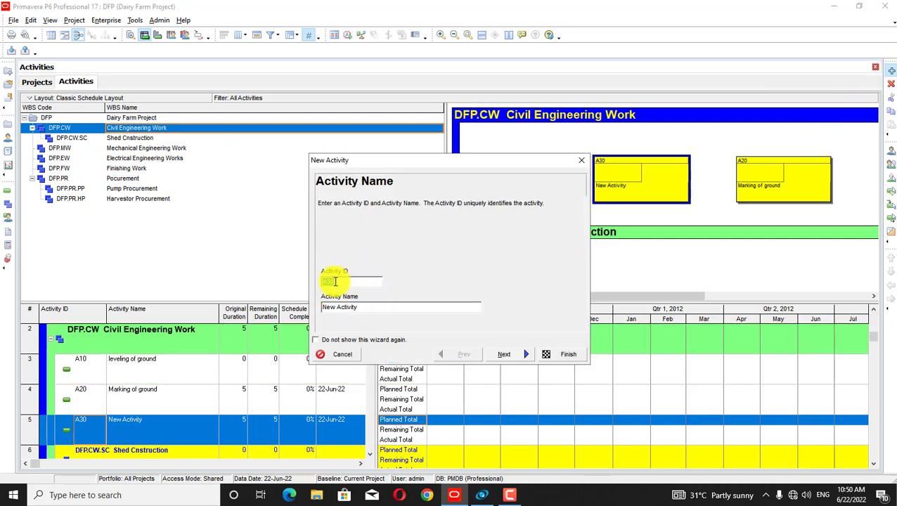
{"action": "left_click", "coordinate": [375, 310]}
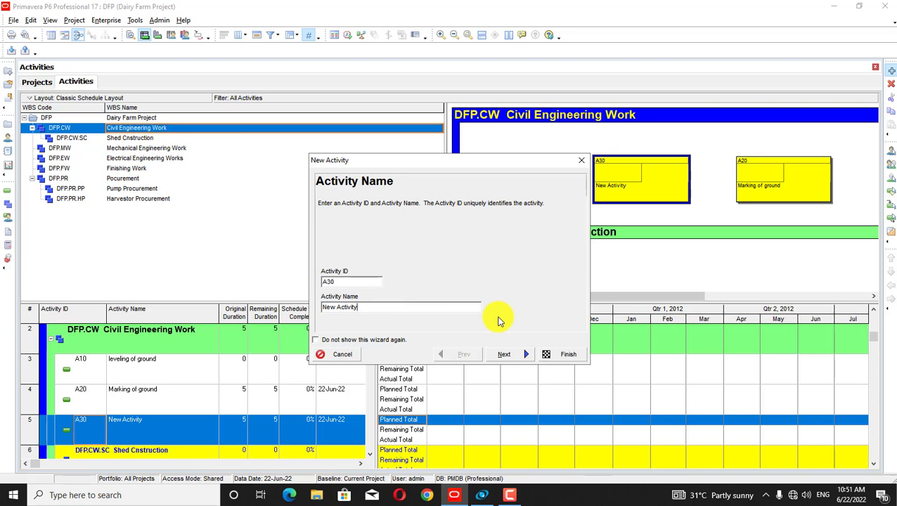
{"action": "key", "text": "BackSpace"}
{"action": "key", "text": "BackSpace"}
{"action": "key", "text": "BackSpace"}
{"action": "key", "text": "BackSpace"}
{"action": "key", "text": "BackSpace"}
{"action": "key", "text": "BackSpace"}
{"action": "key", "text": "BackSpace"}
{"action": "key", "text": "BackSpace"}
{"action": "key", "text": "BackSpace"}
{"action": "key", "text": "BackSpace"}
{"action": "key", "text": "BackSpace"}
{"action": "key", "text": "BackSpace"}
{"action": "type", "text": "contruction of boundary wall"}
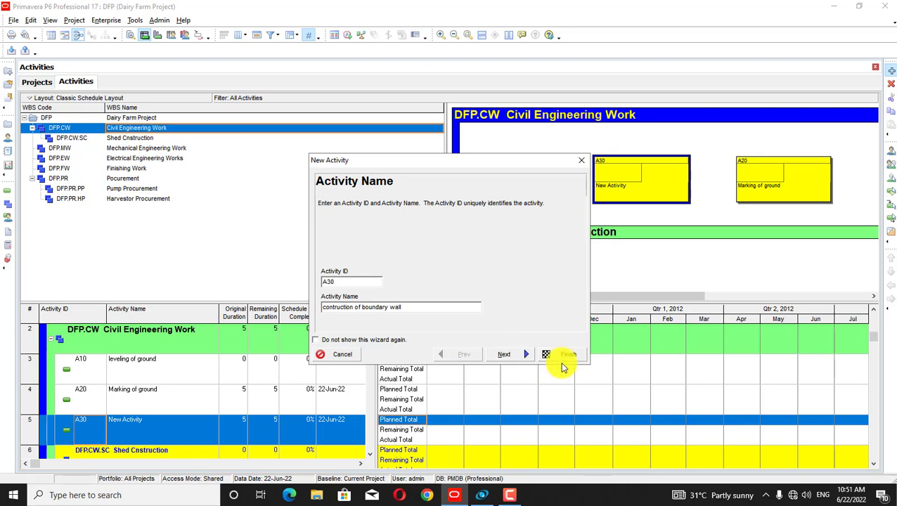
{"action": "left_click", "coordinate": [526, 356]}
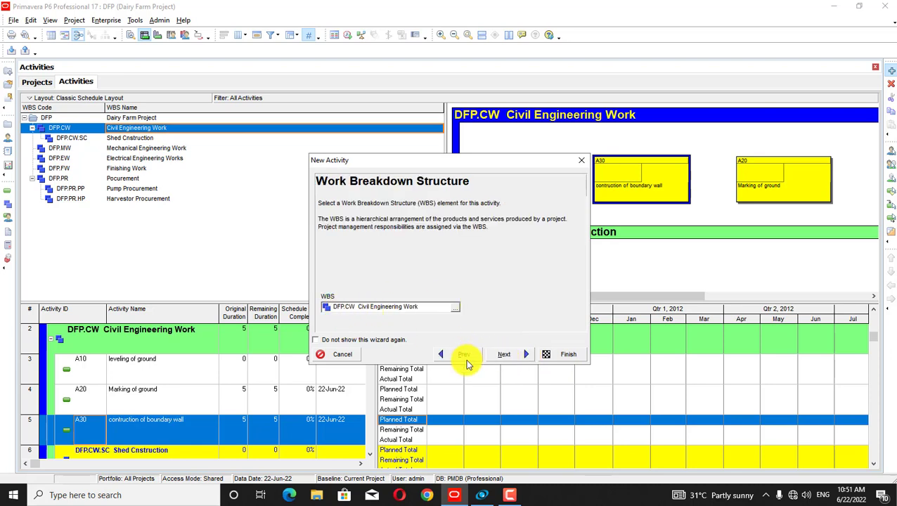
Step: Keep the Civil Engineering Work WBS and Task Dependent type for A30, assign no resources, and accept the default duration type
{"action": "left_click", "coordinate": [506, 356]}
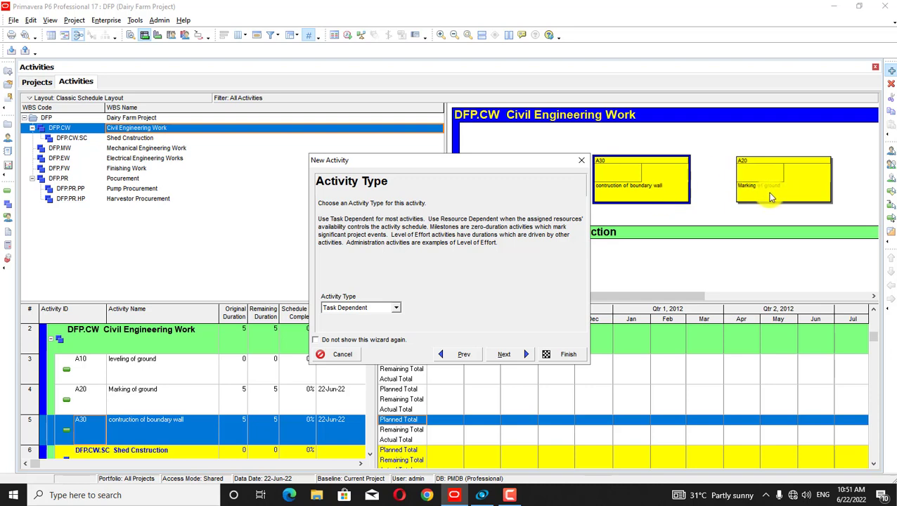
{"action": "left_click", "coordinate": [512, 359]}
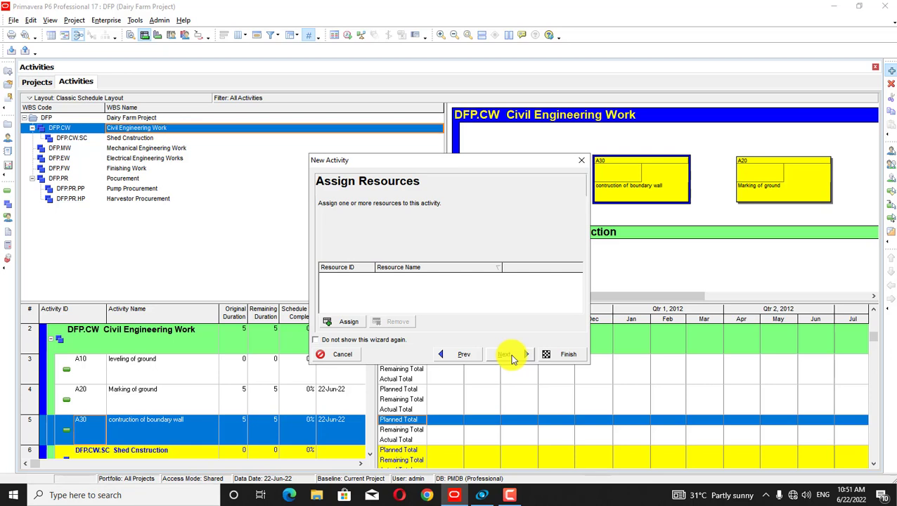
{"action": "left_click", "coordinate": [512, 359]}
{"action": "left_click", "coordinate": [512, 359]}
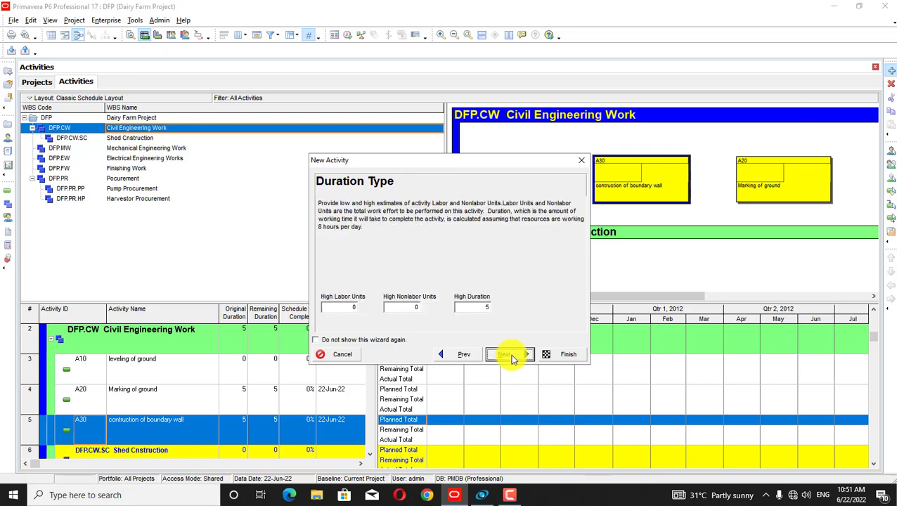
Step: Accept the default units and duration for A30, decline relationships and more details, and finish creating it
{"action": "left_click", "coordinate": [513, 358]}
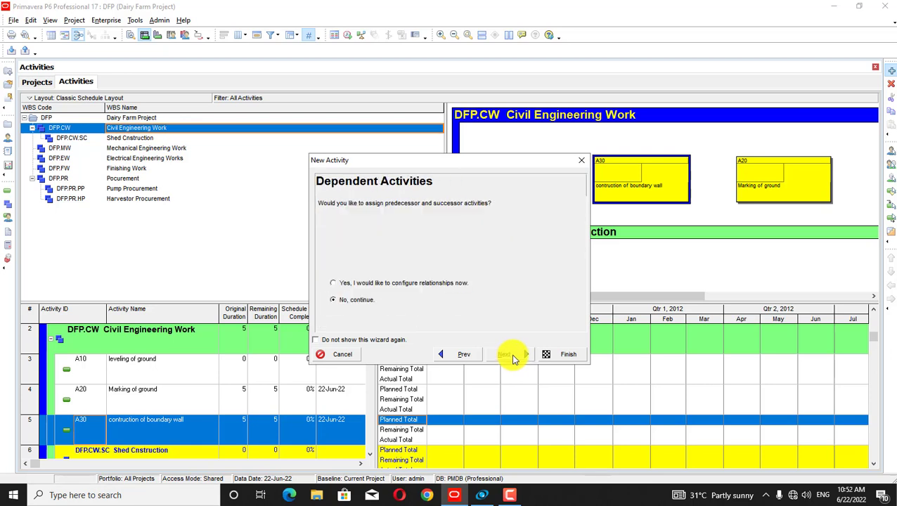
{"action": "left_click", "coordinate": [514, 357]}
{"action": "left_click", "coordinate": [514, 356]}
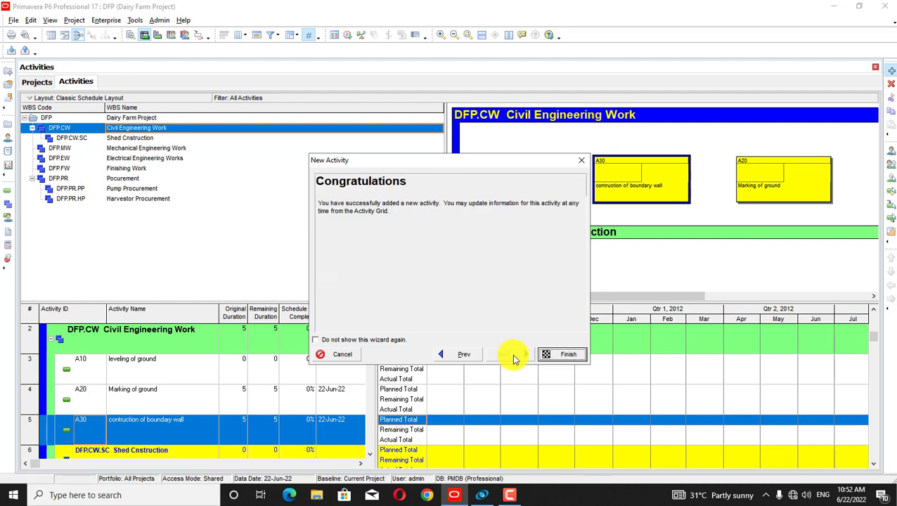
{"action": "left_click", "coordinate": [569, 357]}
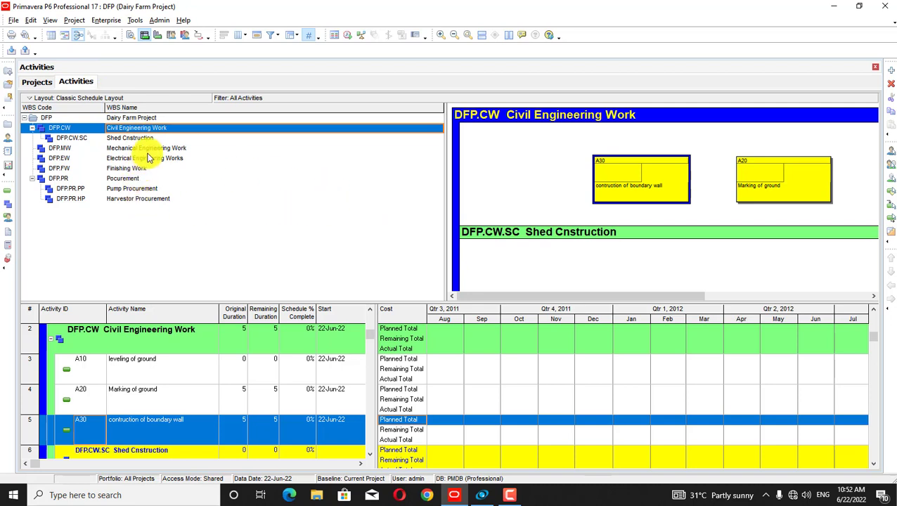
Step: Add a new activity under the Mechanical Engineering Work WBS and set its ID to A60
{"action": "left_click", "coordinate": [145, 138]}
{"action": "left_click", "coordinate": [153, 148]}
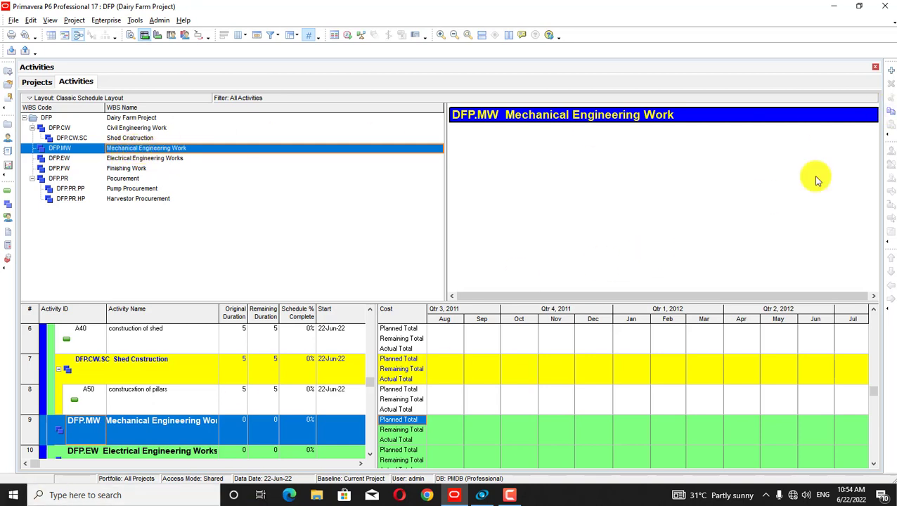
{"action": "left_click", "coordinate": [890, 71]}
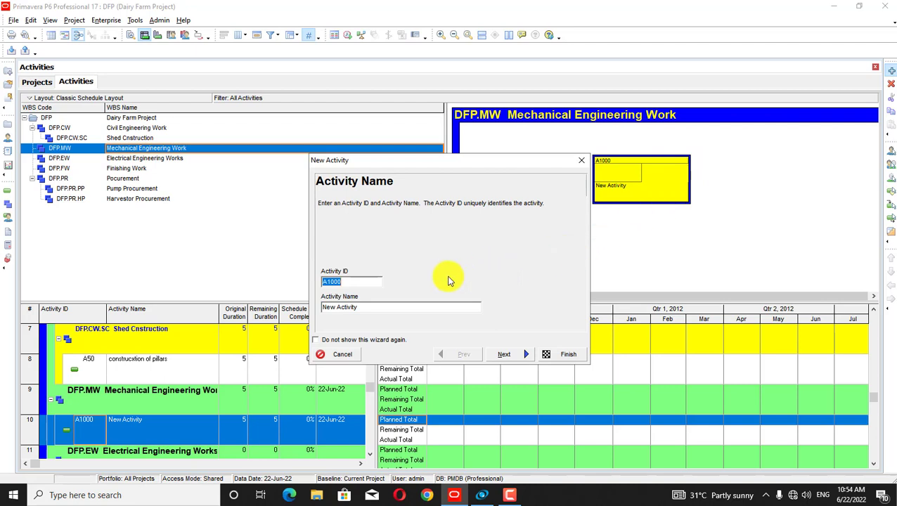
{"action": "key", "text": "BackSpace"}
{"action": "type", "text": "A60"}
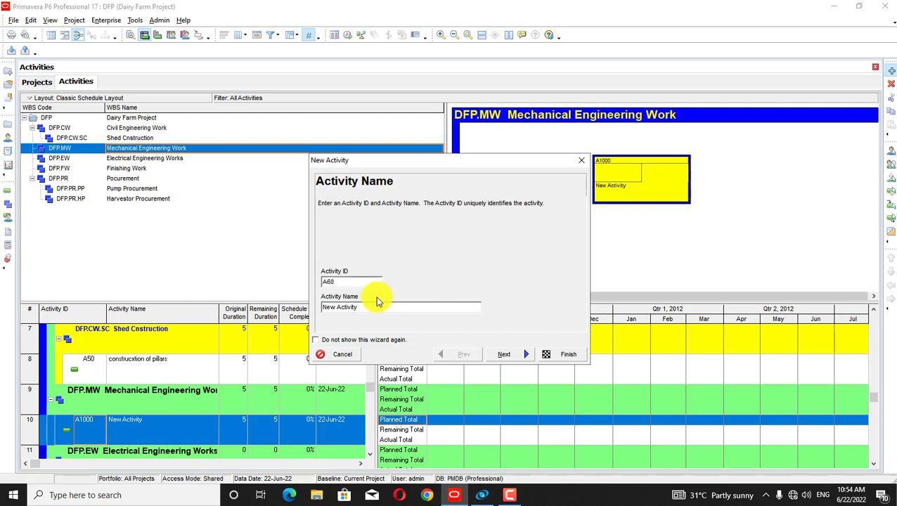
Step: Name activity A60 "boring for pumps" and keep its Mechanical Engineering Work WBS
{"action": "left_click", "coordinate": [387, 307]}
{"action": "key", "text": "BackSpace"}
{"action": "key", "text": "BackSpace"}
{"action": "key", "text": "BackSpace"}
{"action": "key", "text": "BackSpace"}
{"action": "key", "text": "BackSpace"}
{"action": "key", "text": "BackSpace"}
{"action": "key", "text": "BackSpace"}
{"action": "key", "text": "BackSpace"}
{"action": "key", "text": "BackSpace"}
{"action": "key", "text": "BackSpace"}
{"action": "key", "text": "BackSpace"}
{"action": "key", "text": "BackSpace"}
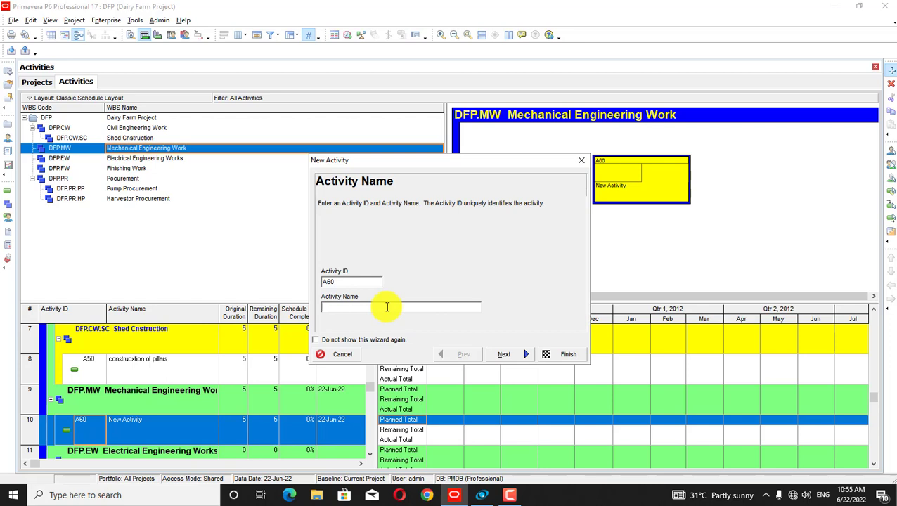
{"action": "type", "text": "b"}
{"action": "key", "text": "BackSpace"}
{"action": "type", "text": "bor"}
{"action": "type", "text": "ing "}
{"action": "type", "text": "fopr"}
{"action": "key", "text": "BackSpace"}
{"action": "key", "text": "BackSpace"}
{"action": "type", "text": "r pumps"}
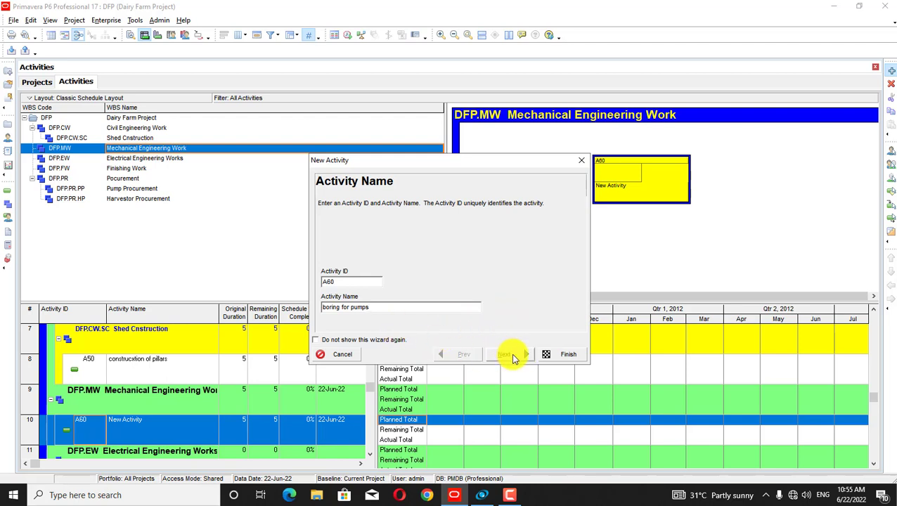
{"action": "left_click", "coordinate": [513, 357]}
{"action": "left_click", "coordinate": [512, 357]}
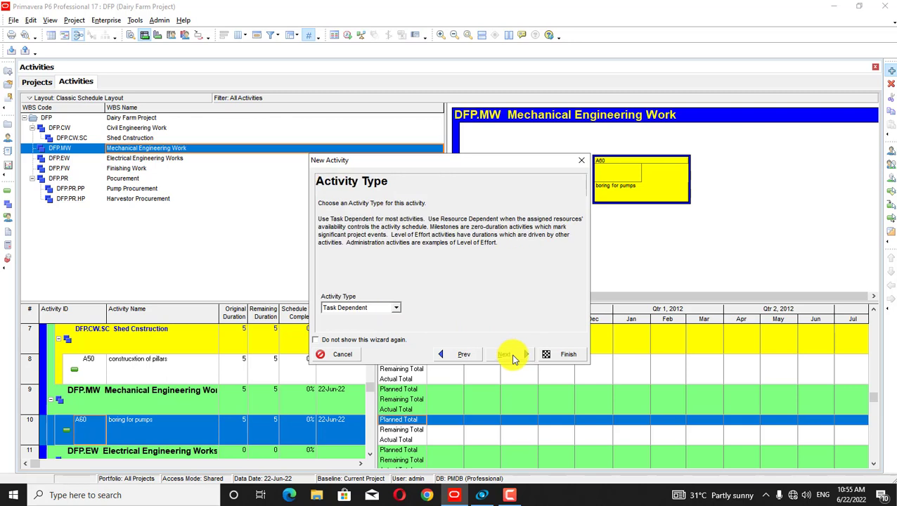
{"action": "left_click", "coordinate": [513, 356]}
{"action": "left_click", "coordinate": [513, 357]}
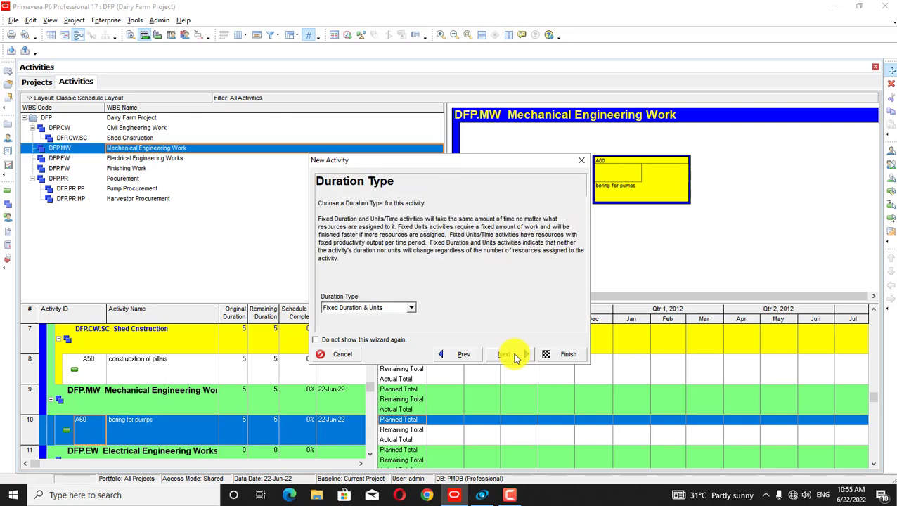
{"action": "left_click", "coordinate": [514, 356]}
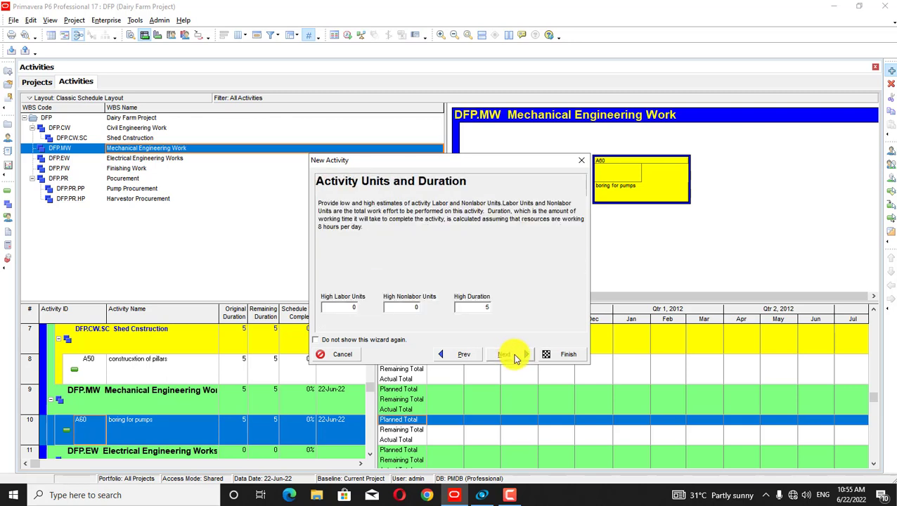
{"action": "left_click", "coordinate": [514, 356]}
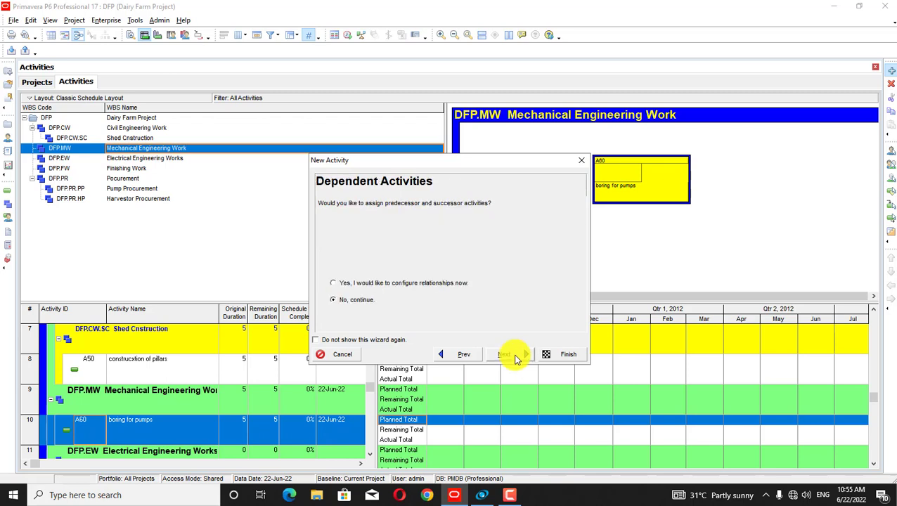
{"action": "left_click", "coordinate": [515, 358]}
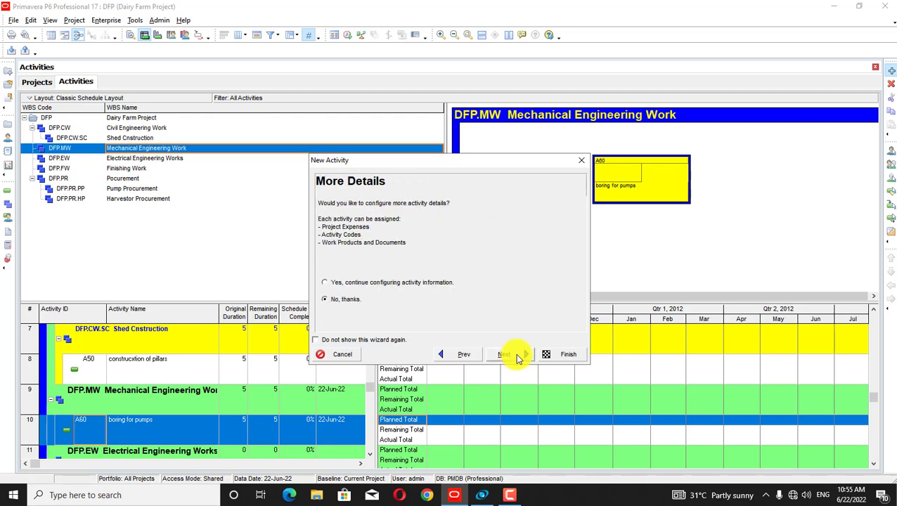
{"action": "left_click", "coordinate": [517, 357]}
{"action": "left_click", "coordinate": [475, 357]}
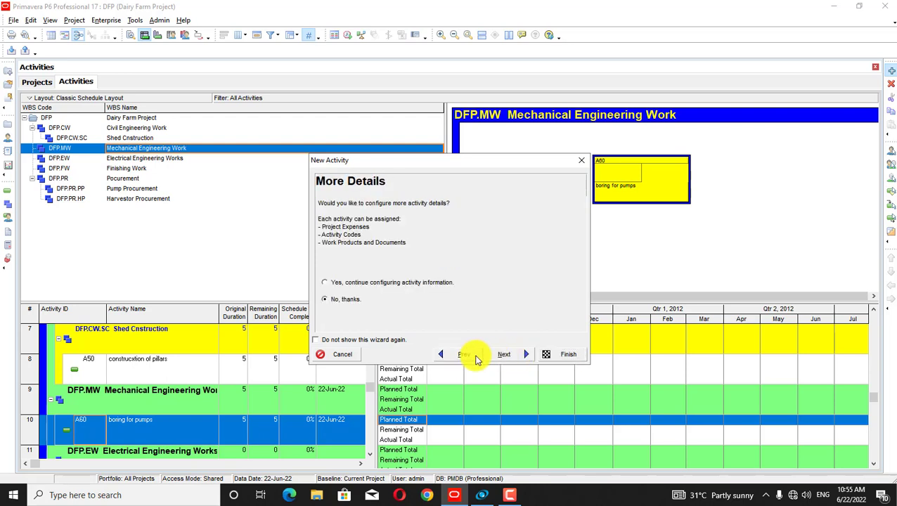
{"action": "left_click", "coordinate": [475, 358]}
{"action": "left_click", "coordinate": [476, 358]}
{"action": "left_click", "coordinate": [476, 357]}
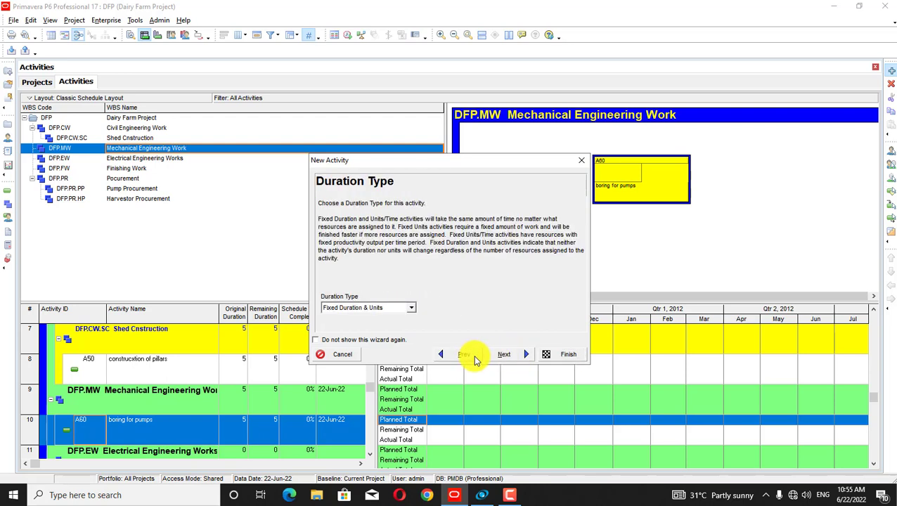
{"action": "left_click", "coordinate": [475, 358]}
{"action": "left_click", "coordinate": [475, 358]}
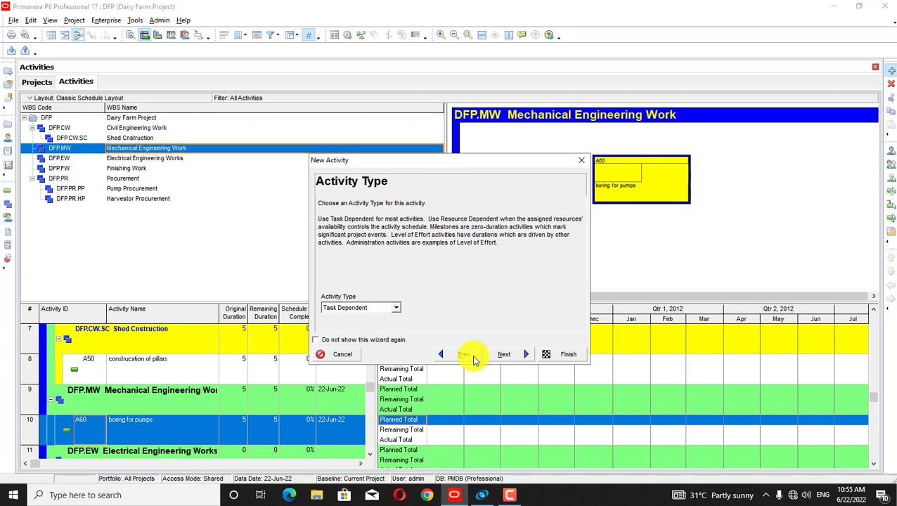
Step: Set A60's activity type to Start Milestone, decline more details, and finish creating it
{"action": "left_click", "coordinate": [396, 308]}
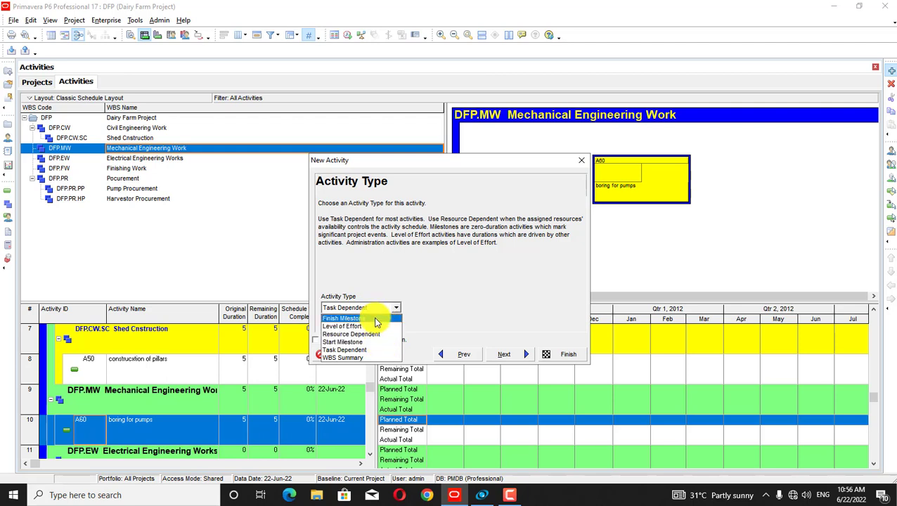
{"action": "left_click", "coordinate": [386, 342]}
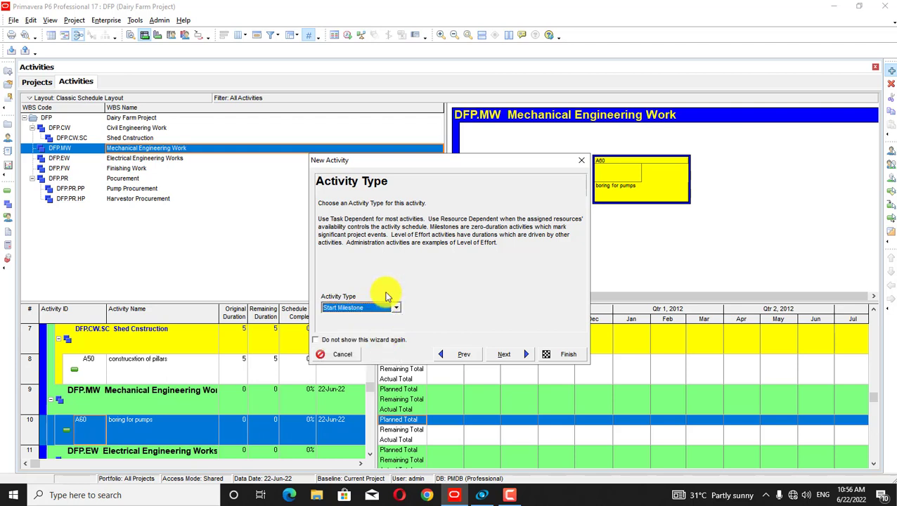
{"action": "left_click", "coordinate": [514, 357]}
{"action": "left_click", "coordinate": [514, 356]}
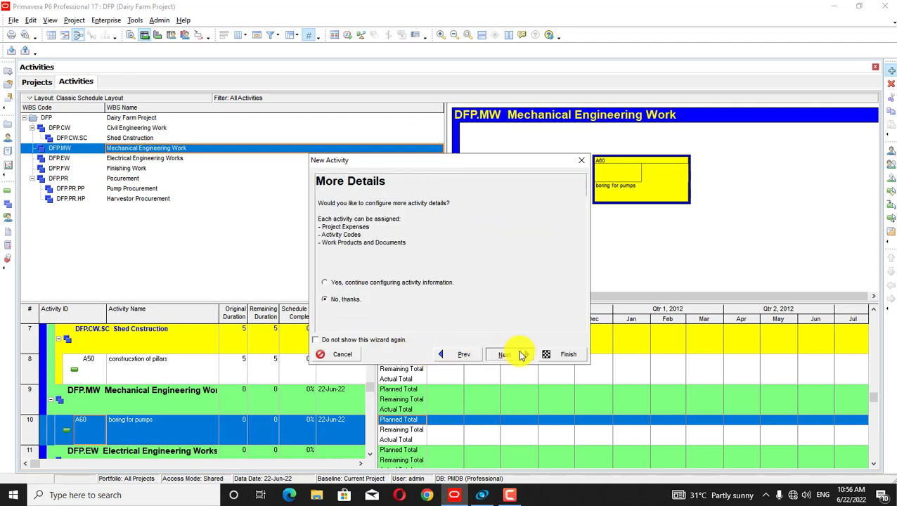
{"action": "left_click", "coordinate": [515, 356]}
{"action": "left_click", "coordinate": [560, 354]}
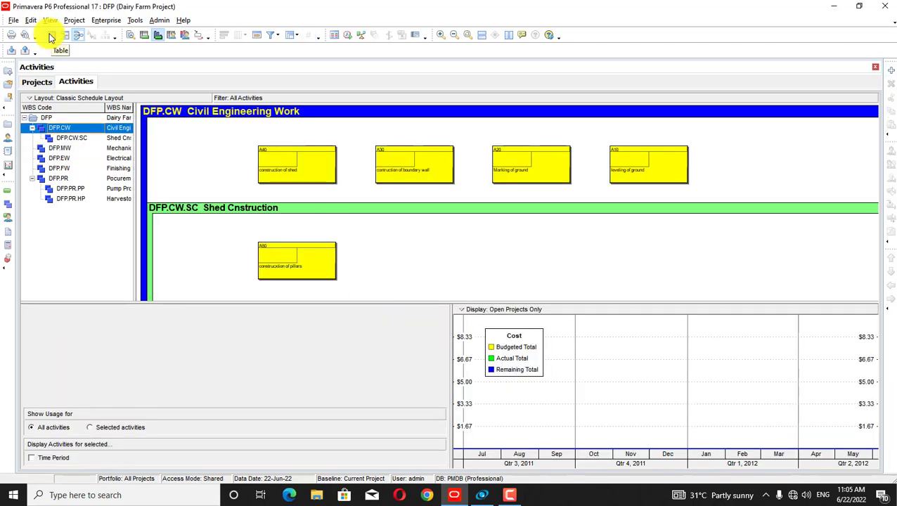
Step: Show the activities as a table and review the column settings, keeping the selected columns
{"action": "left_click", "coordinate": [50, 36]}
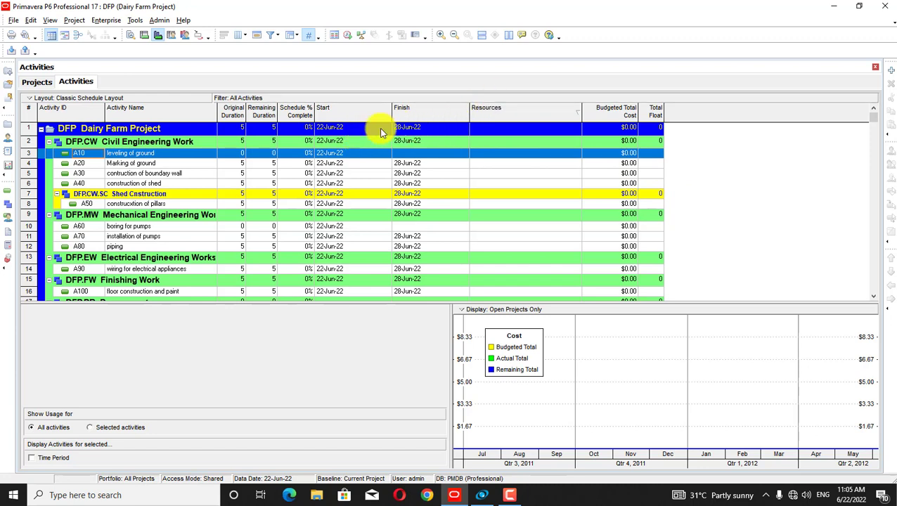
{"action": "right_click", "coordinate": [683, 115]}
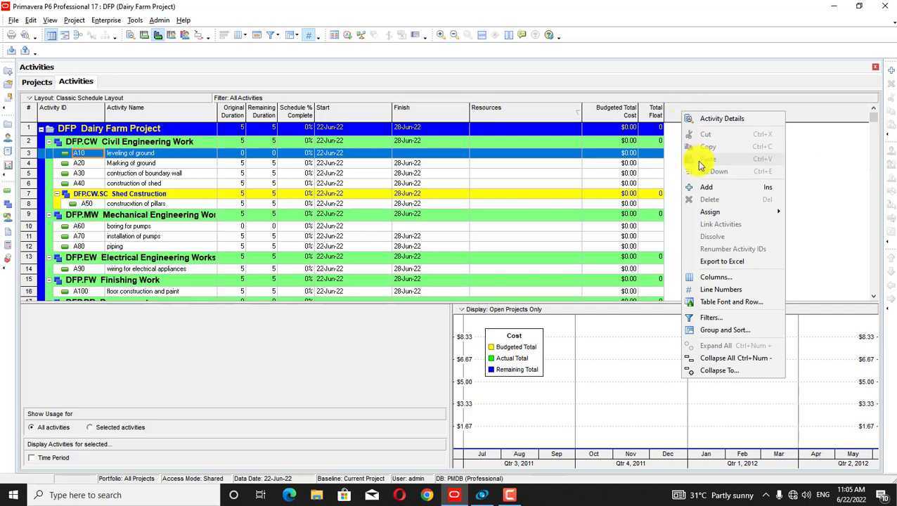
{"action": "left_click", "coordinate": [704, 278]}
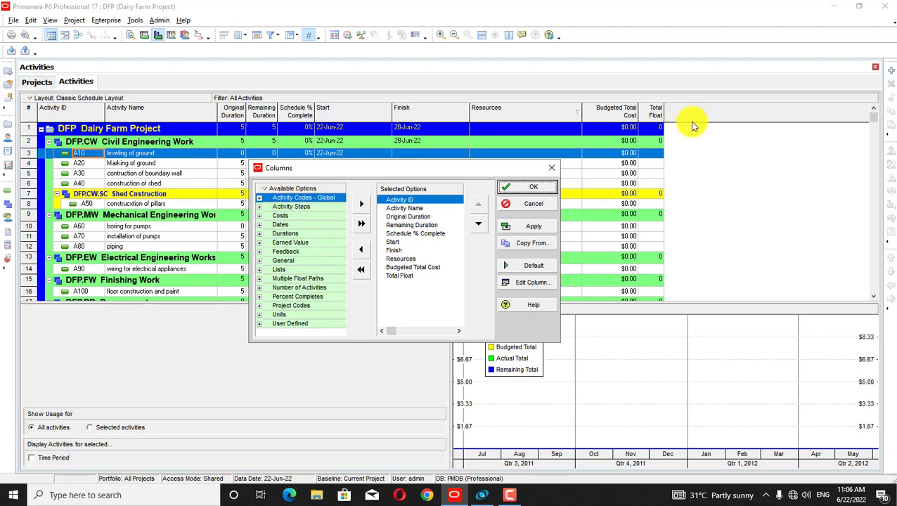
{"action": "left_click", "coordinate": [529, 187]}
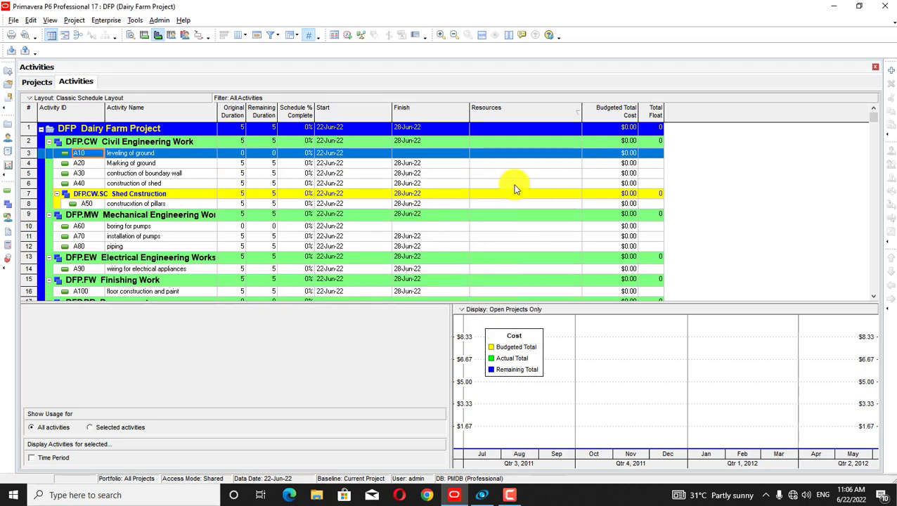
{"action": "scroll", "coordinate": [863, 250], "scroll_direction": "down", "scroll_amount": 1}
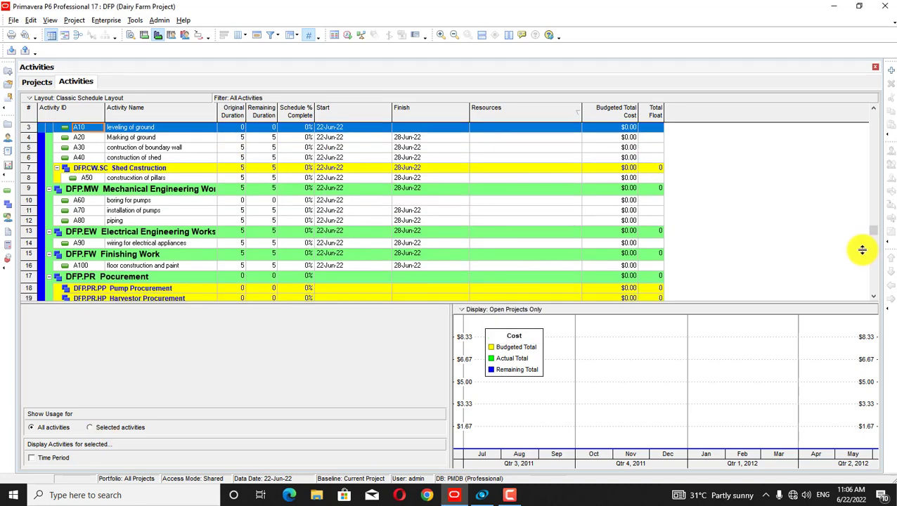